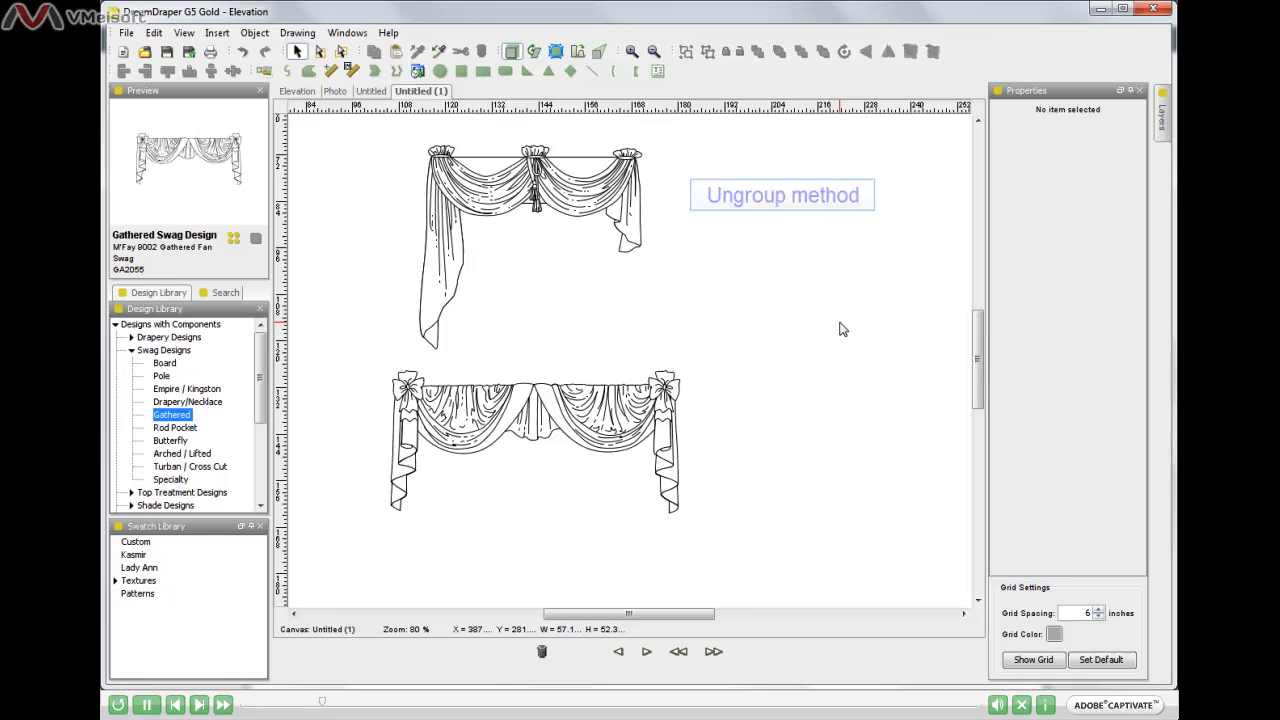
Step: Ungroup the upper pole swag design into its separate components
{"action": "left_click", "coordinate": [593, 168]}
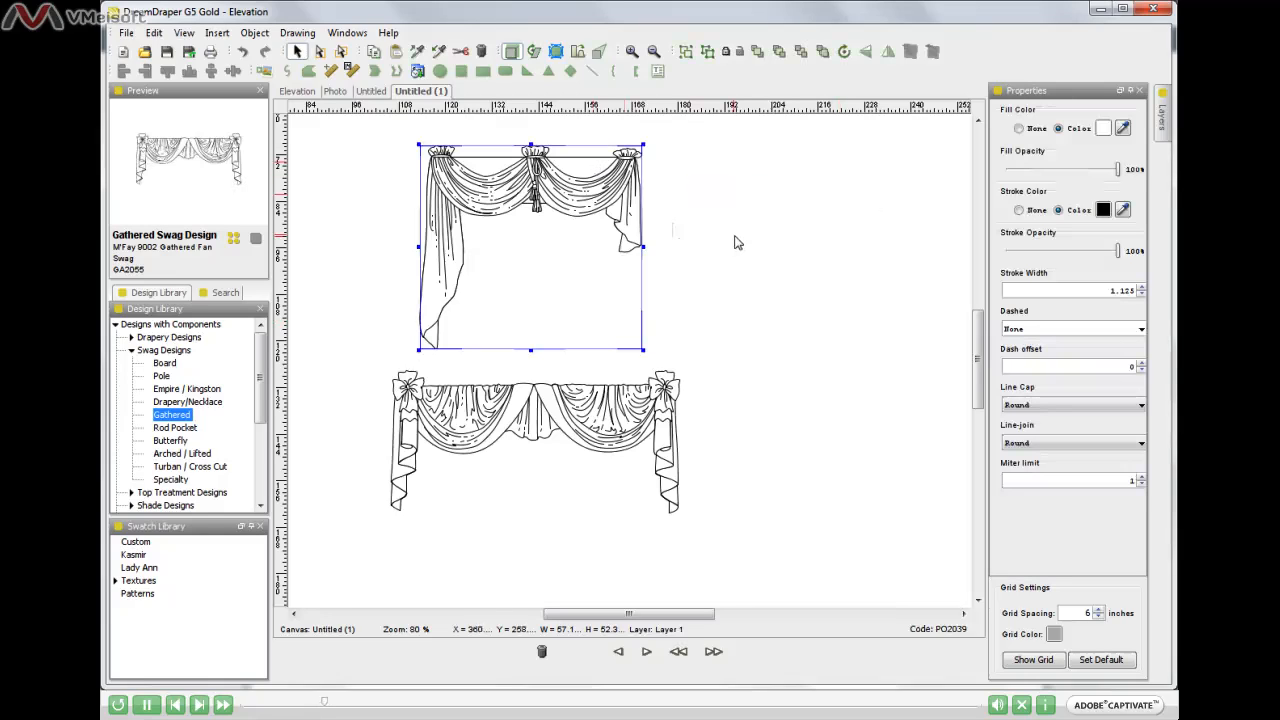
{"action": "left_click", "coordinate": [707, 52]}
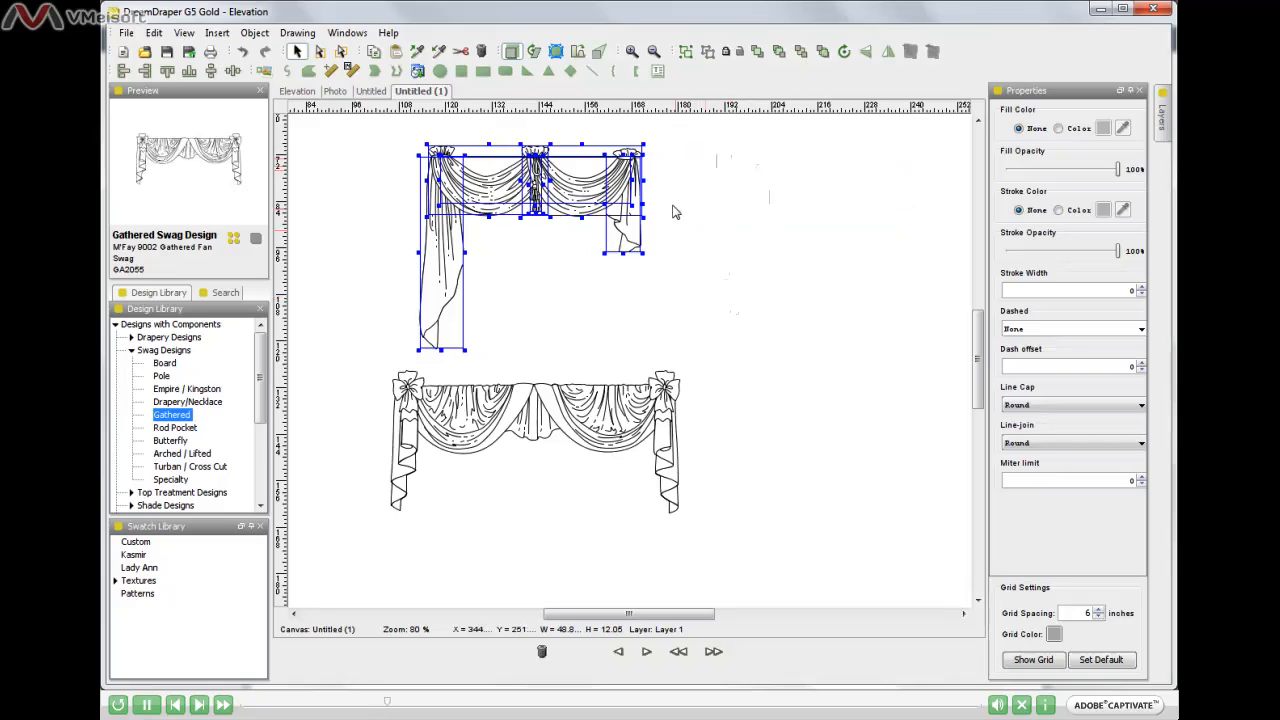
{"action": "left_click", "coordinate": [716, 198]}
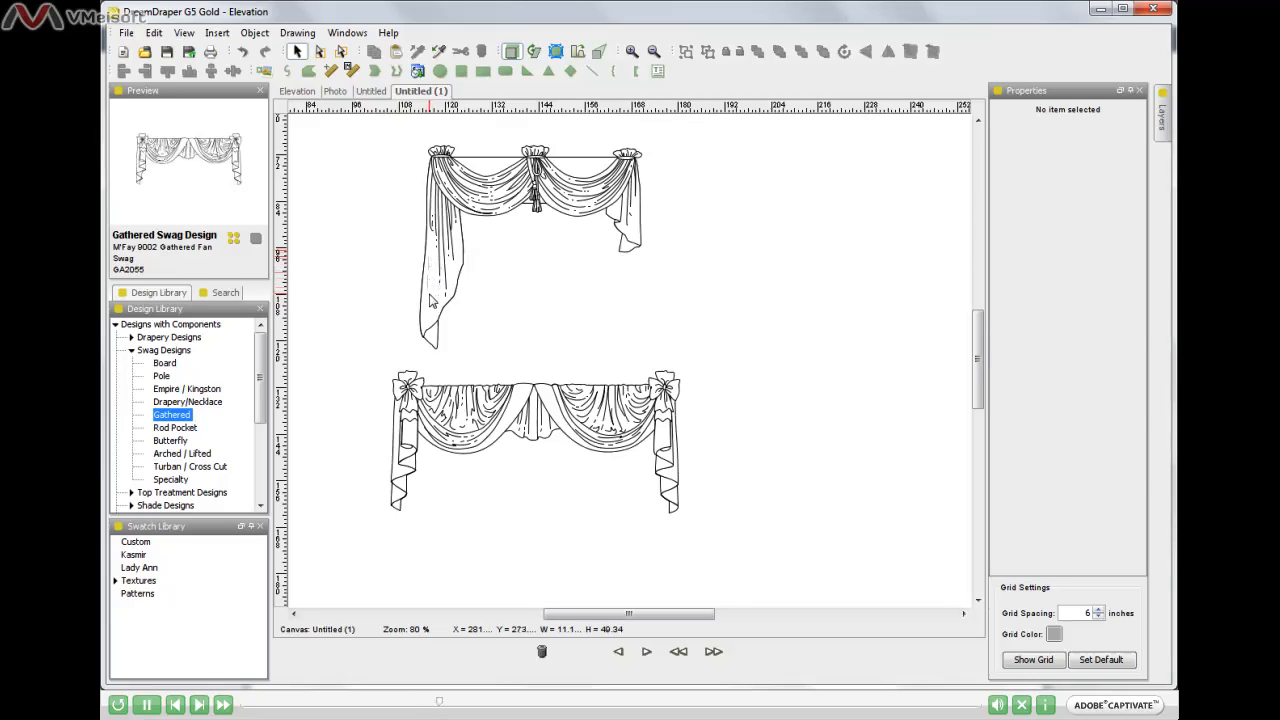
Step: Apply the custom fabric-Kravet-Fellini-8 swatch to both side tails and both swags of the upper design
{"action": "left_click", "coordinate": [432, 300]}
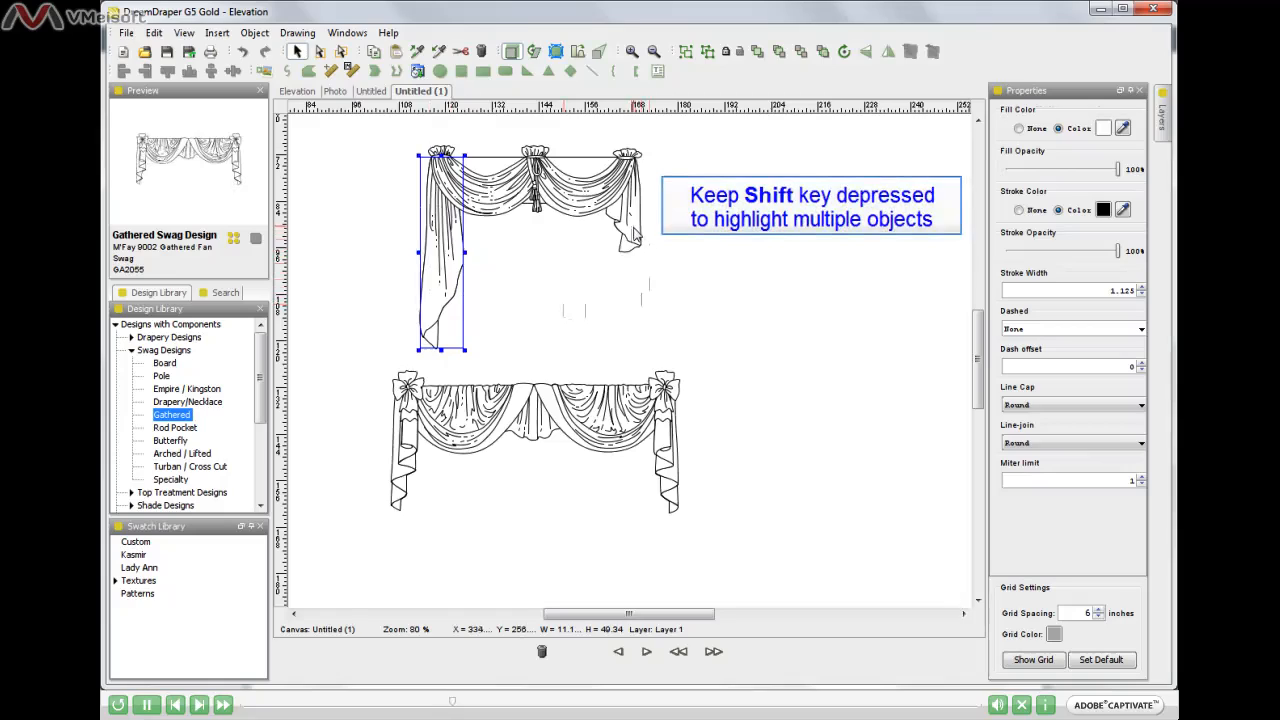
{"action": "left_click", "coordinate": [634, 238], "text": "shift"}
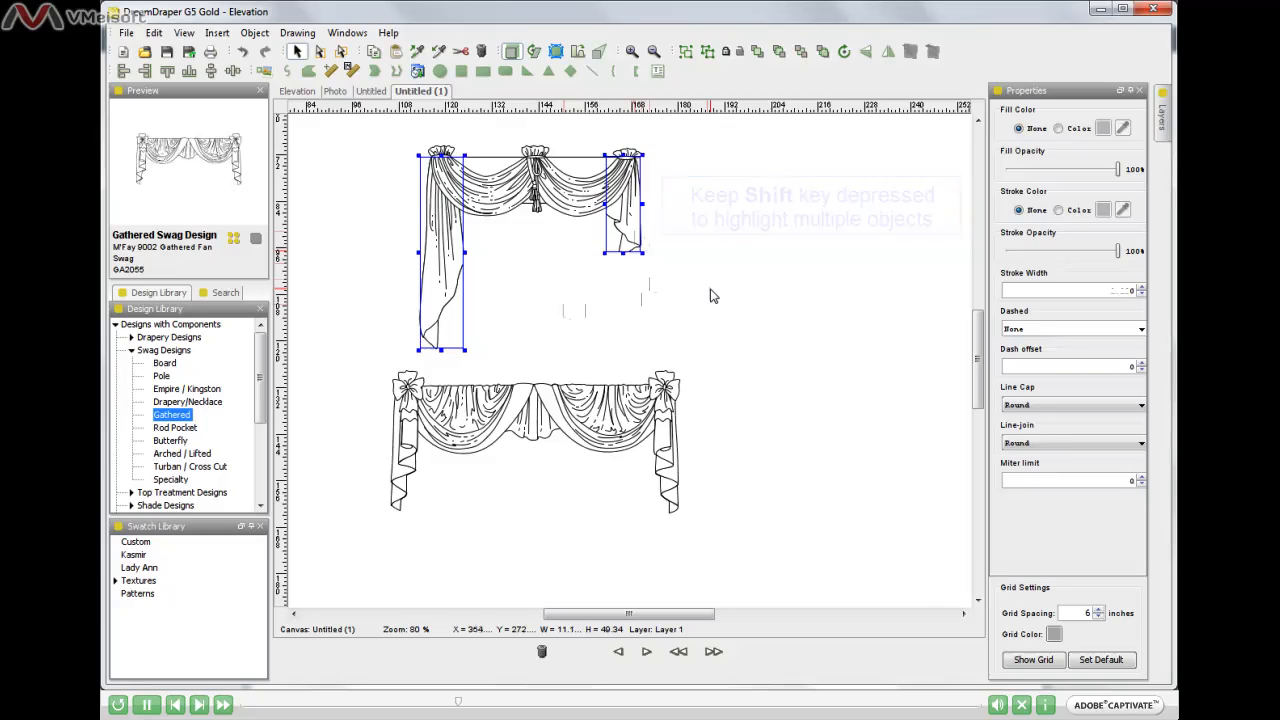
{"action": "left_click", "coordinate": [505, 215], "text": "shift"}
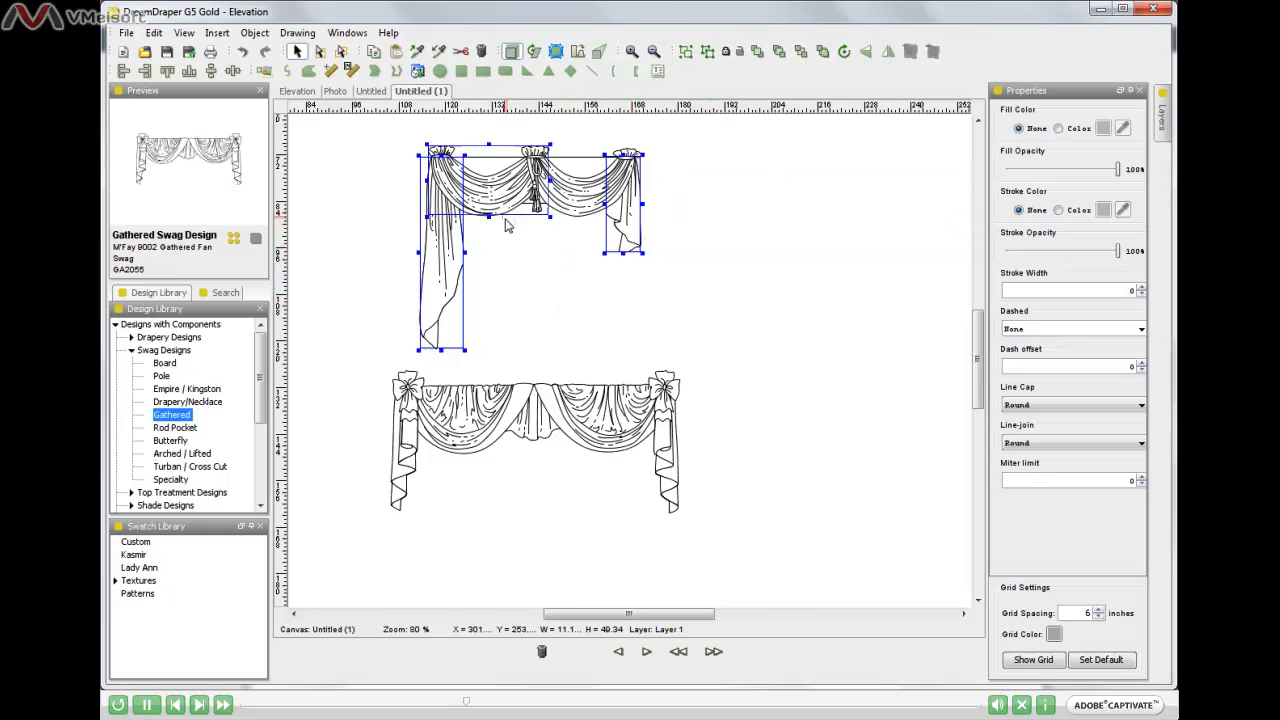
{"action": "left_click", "coordinate": [573, 218], "text": "shift"}
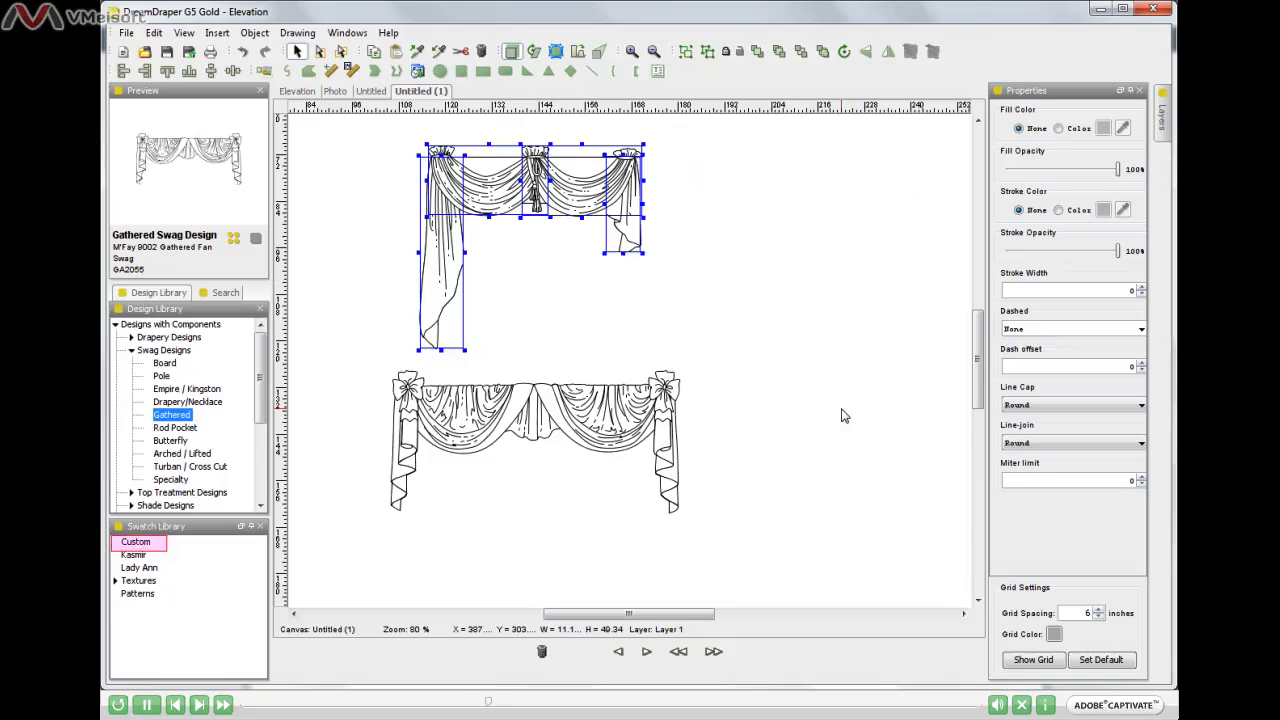
{"action": "left_click", "coordinate": [136, 542]}
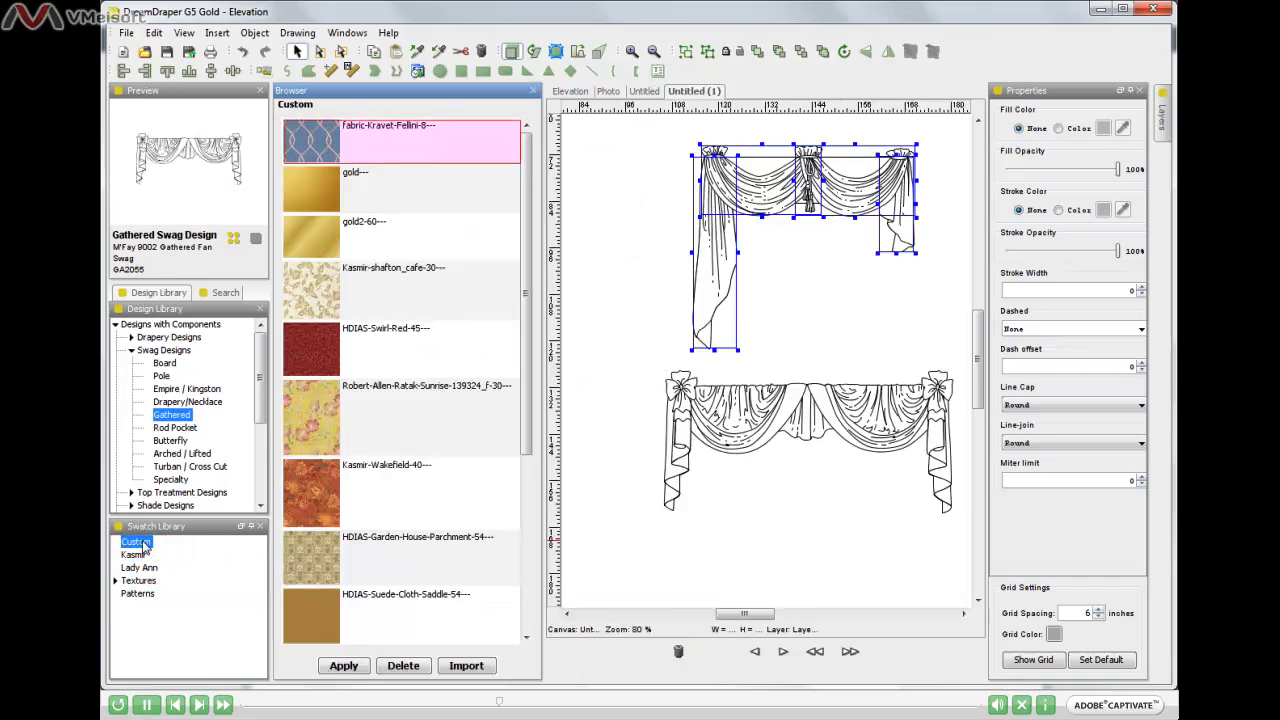
{"action": "left_click", "coordinate": [352, 150]}
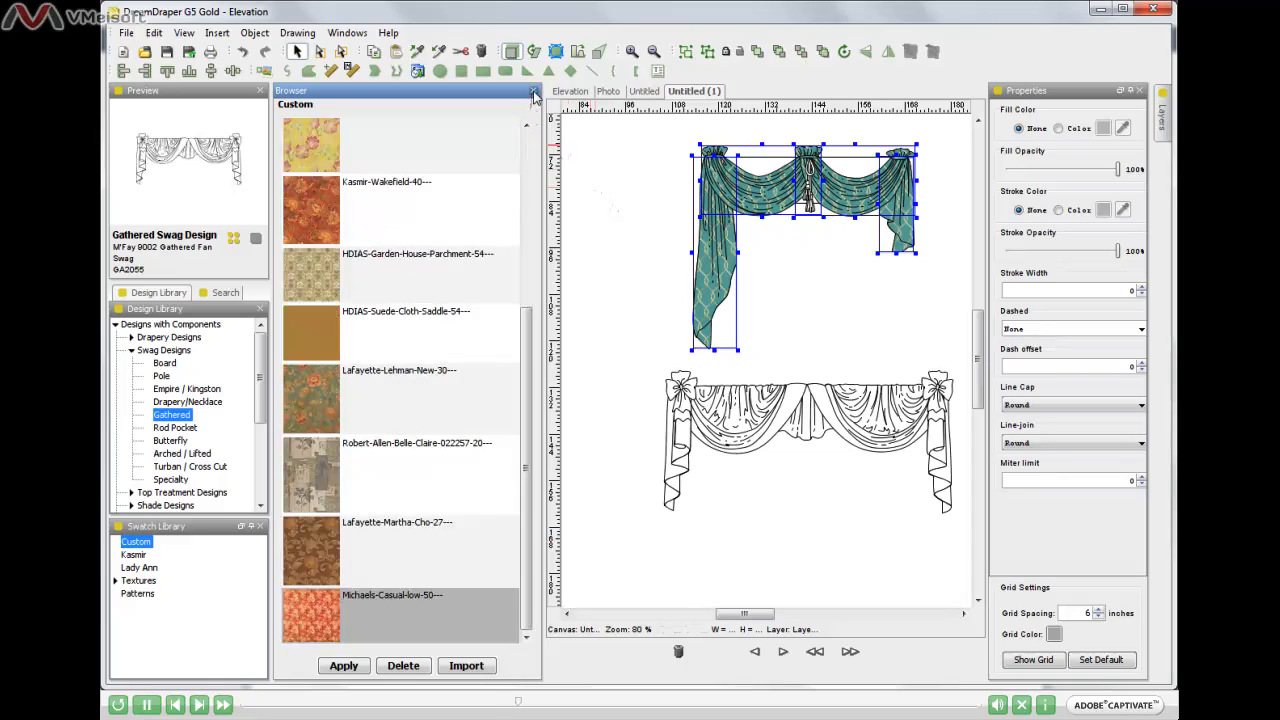
{"action": "left_click", "coordinate": [533, 93]}
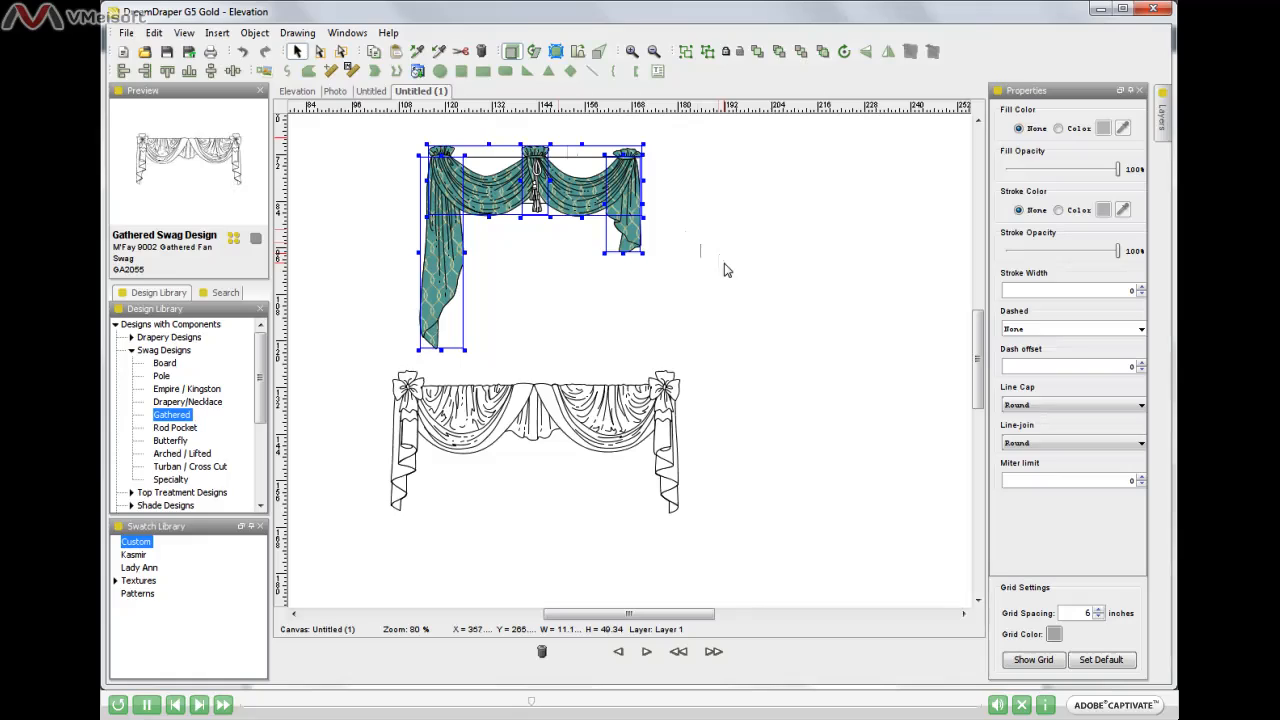
{"action": "left_click", "coordinate": [704, 197]}
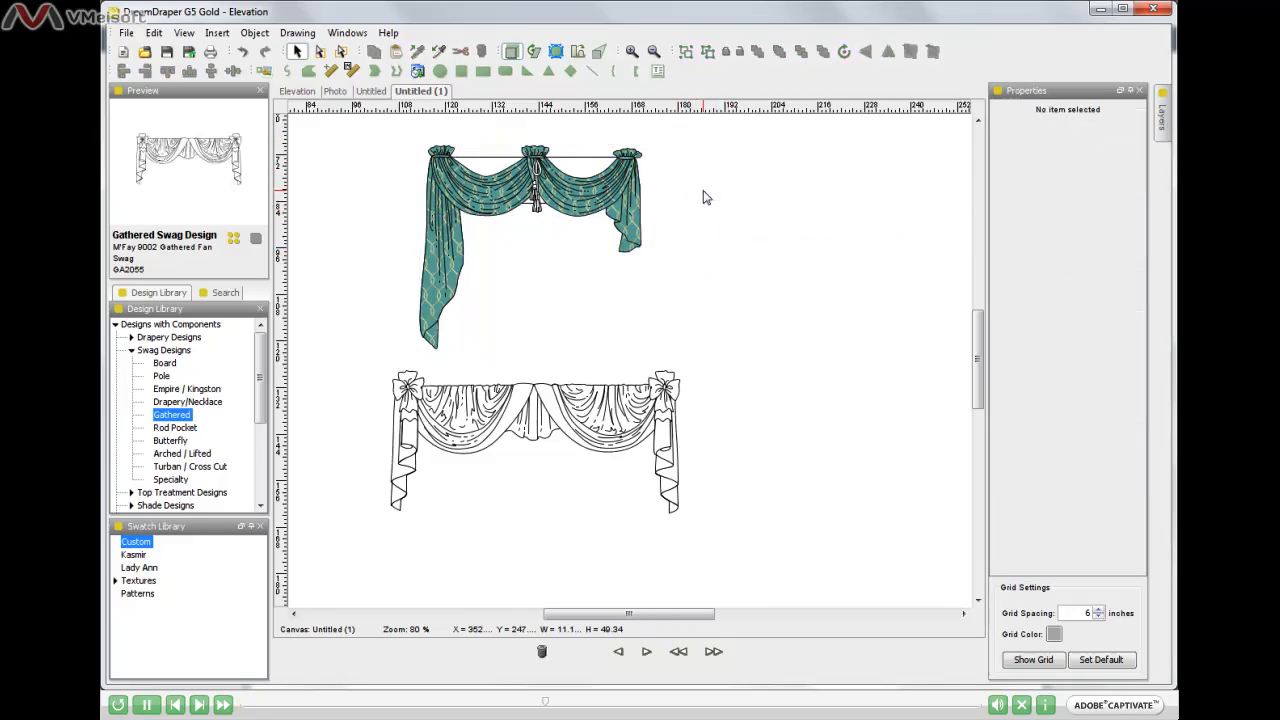
Step: Fill the upper design's backing board and center tassel with solid teal
{"action": "left_click", "coordinate": [583, 170]}
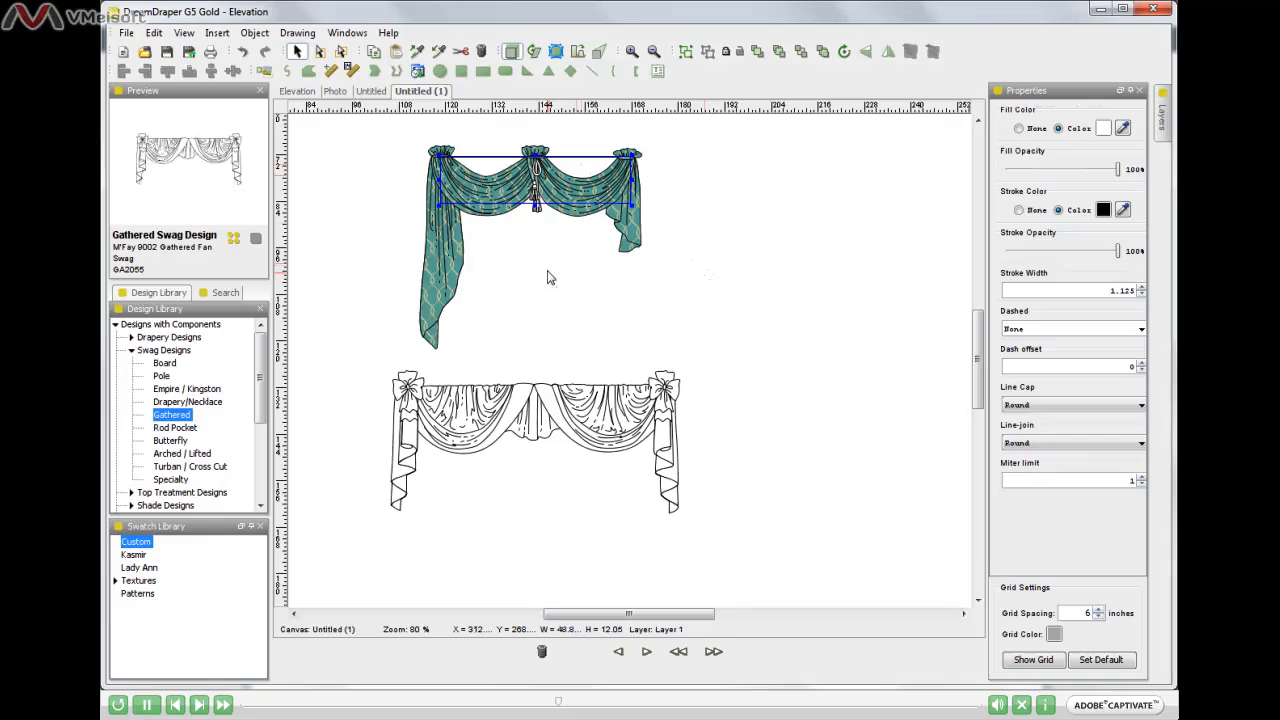
{"action": "left_click", "coordinate": [540, 212], "text": "shift"}
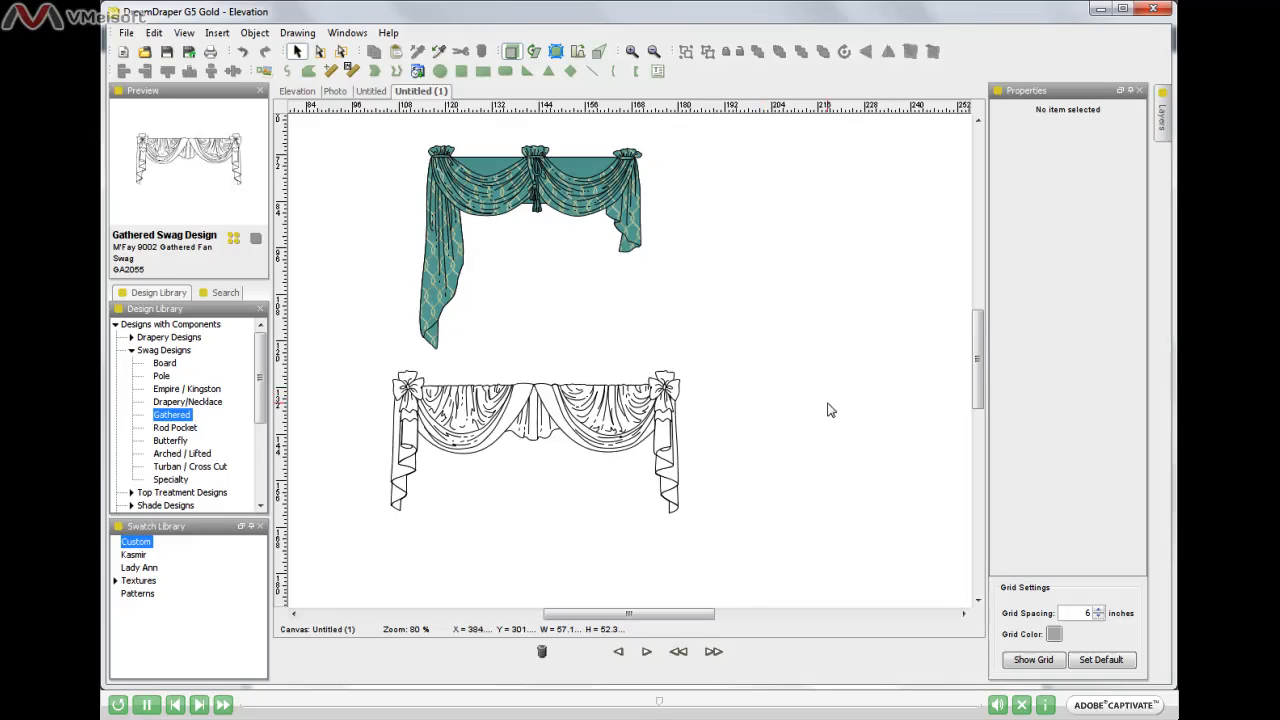
Step: Draw a square about 23 by 23 inches beside the swag designs and fill it with the custom Michaels-Casual-low-50 fabric
{"action": "left_click", "coordinate": [461, 72]}
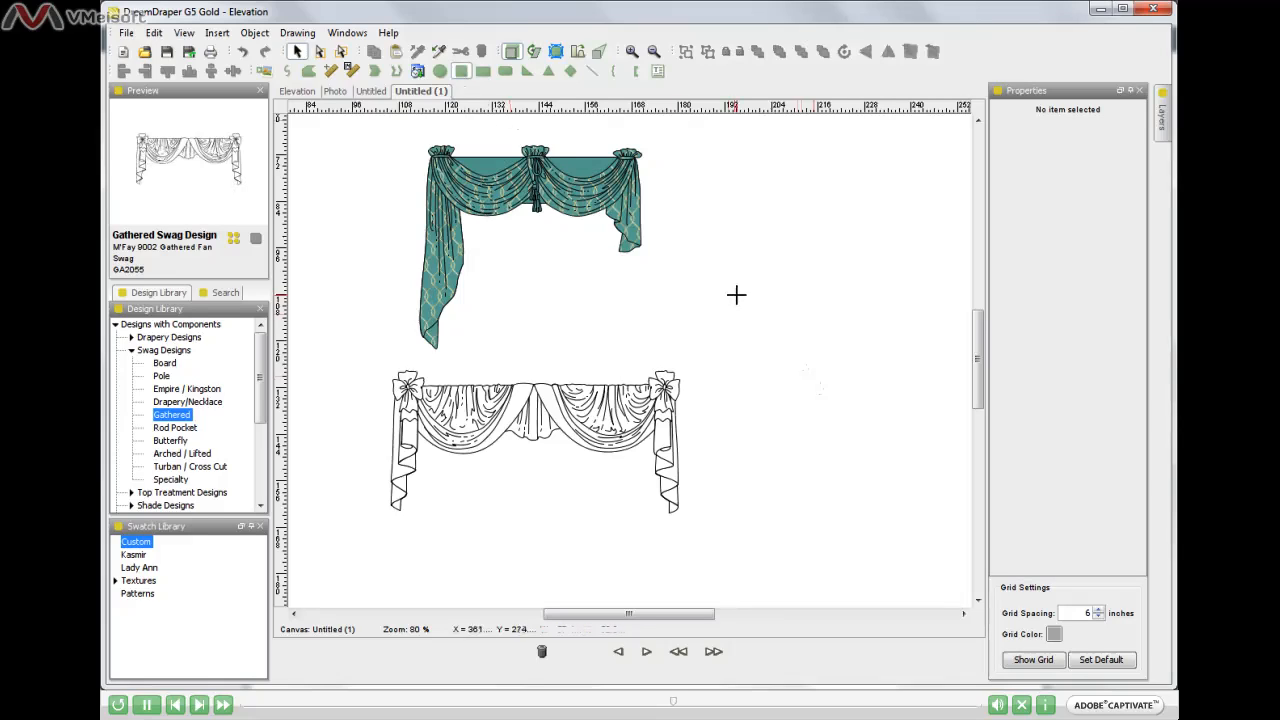
{"action": "mouse_move", "coordinate": [736, 294]}
{"action": "left_mouse_down"}
{"action": "mouse_move", "coordinate": [803, 346]}
{"action": "mouse_move", "coordinate": [828, 386]}
{"action": "left_mouse_up"}
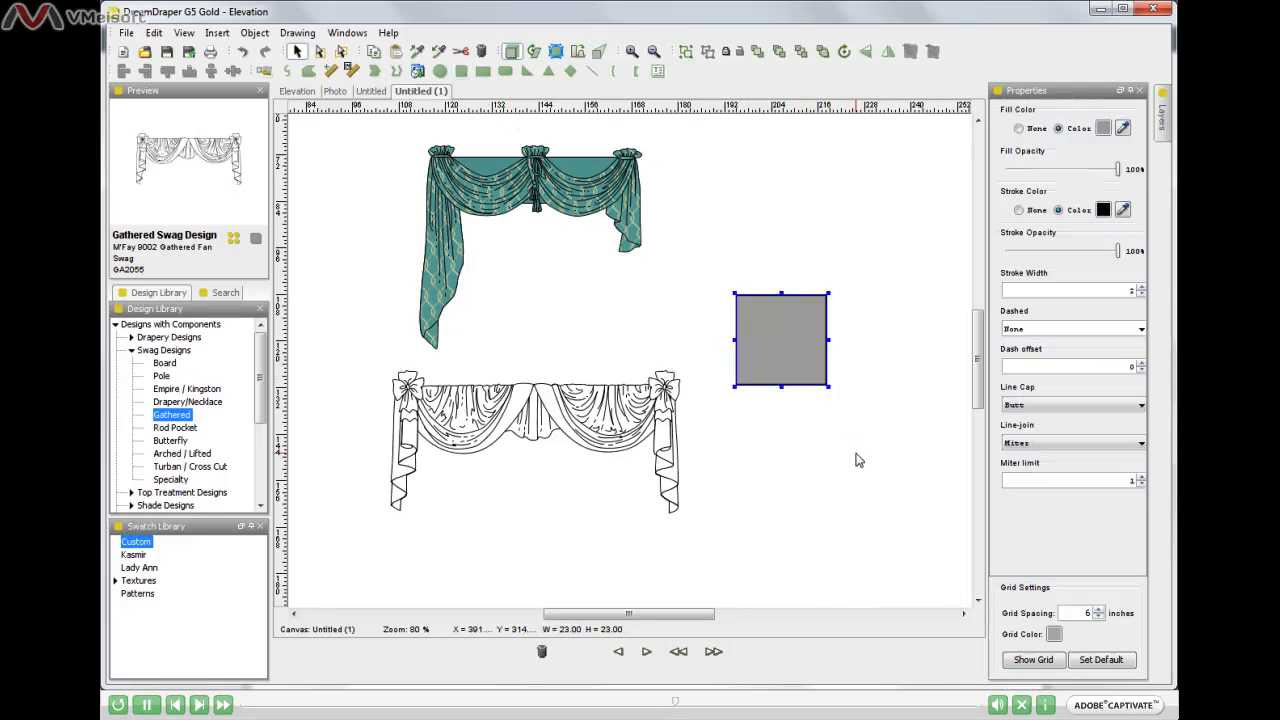
{"action": "double_click", "coordinate": [143, 544]}
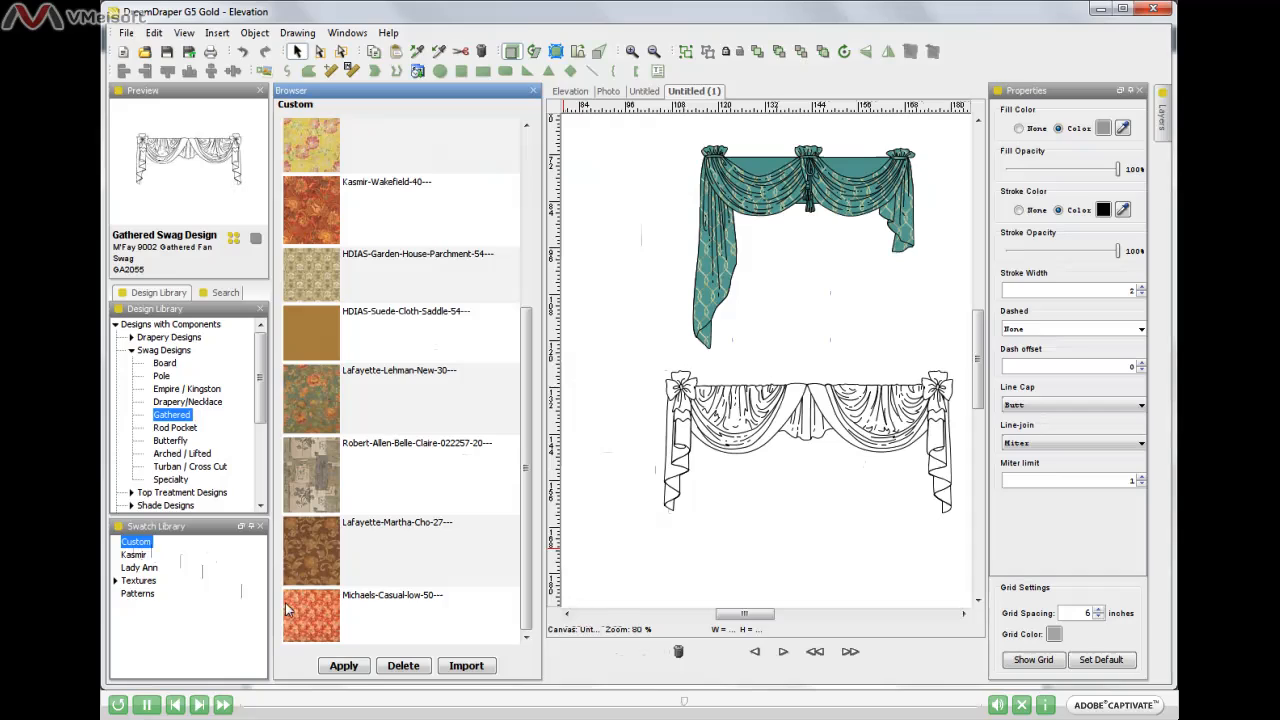
{"action": "left_click", "coordinate": [323, 628]}
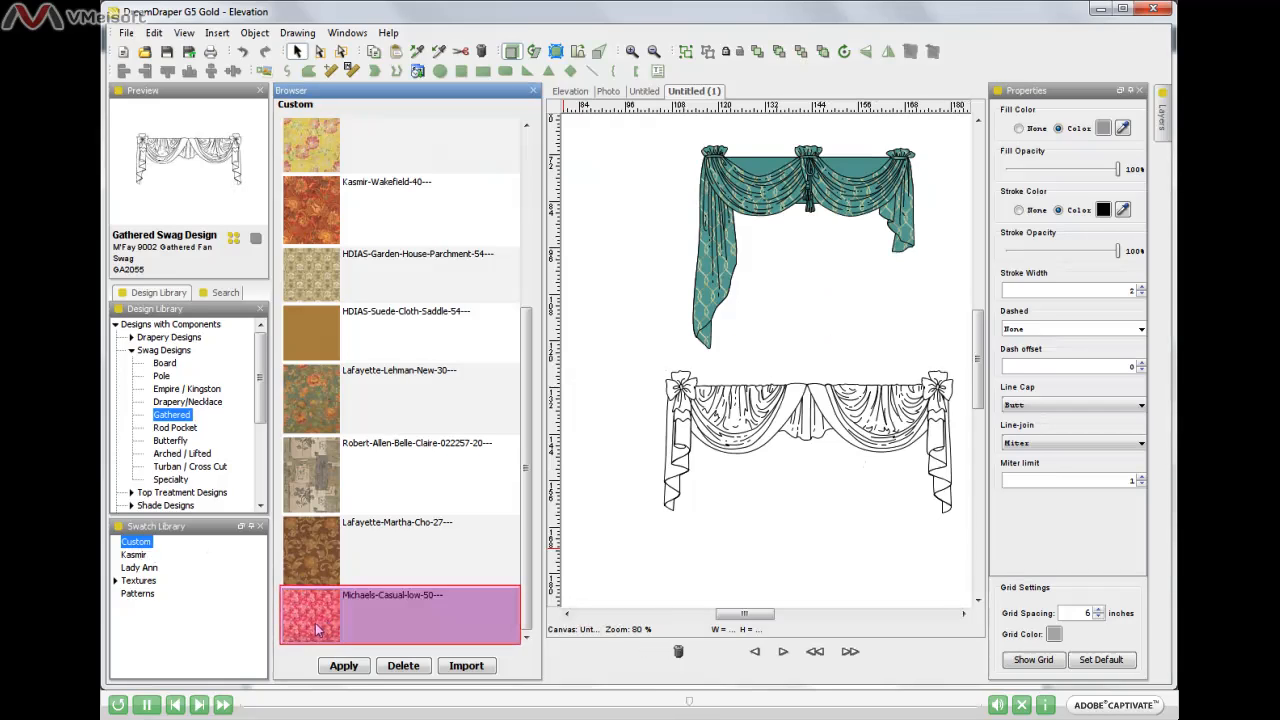
{"action": "left_click", "coordinate": [748, 620]}
{"action": "left_click_drag", "start_coordinate": [748, 620], "coordinate": [762, 620]}
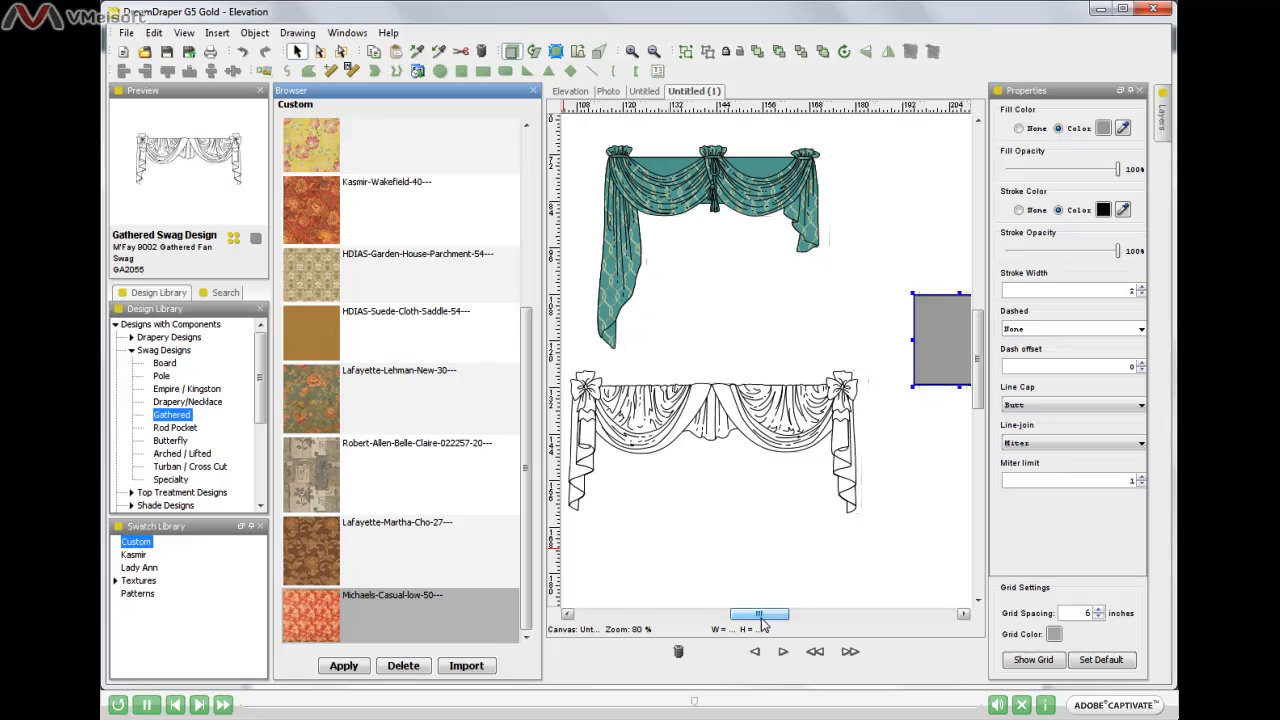
{"action": "left_click", "coordinate": [912, 342]}
{"action": "left_click_drag", "start_coordinate": [912, 342], "coordinate": [872, 326]}
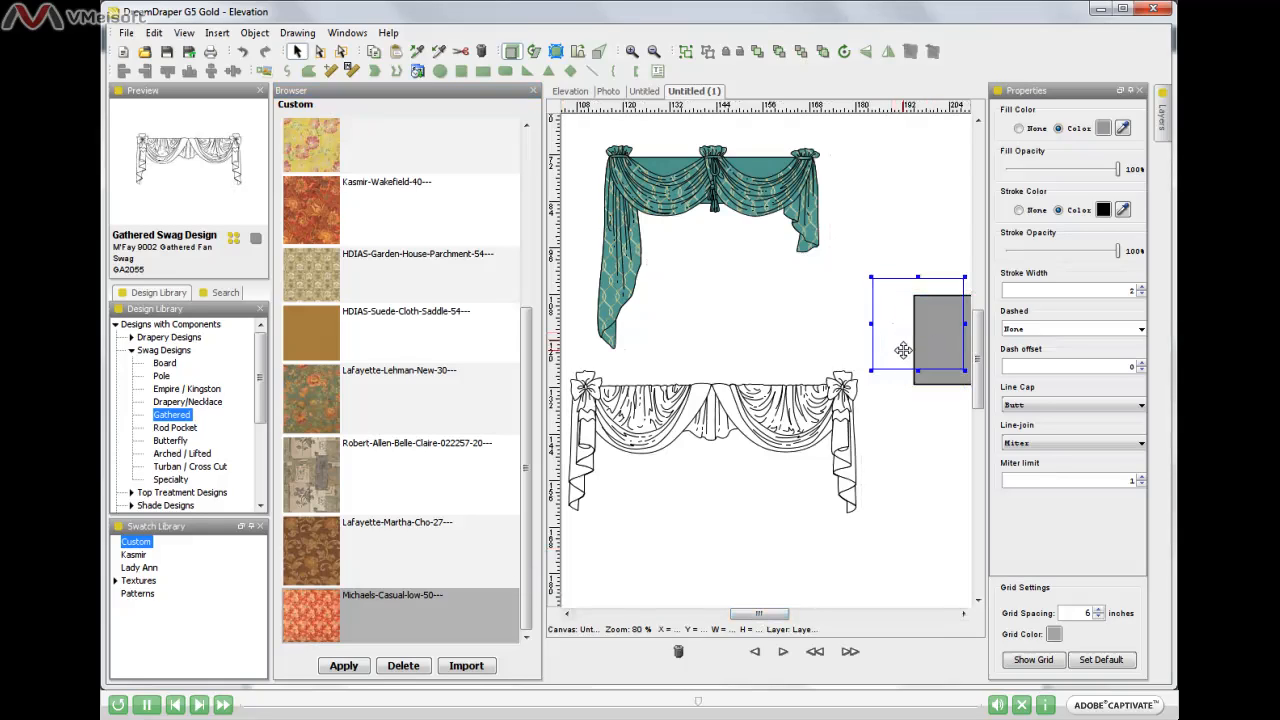
{"action": "double_click", "coordinate": [314, 618]}
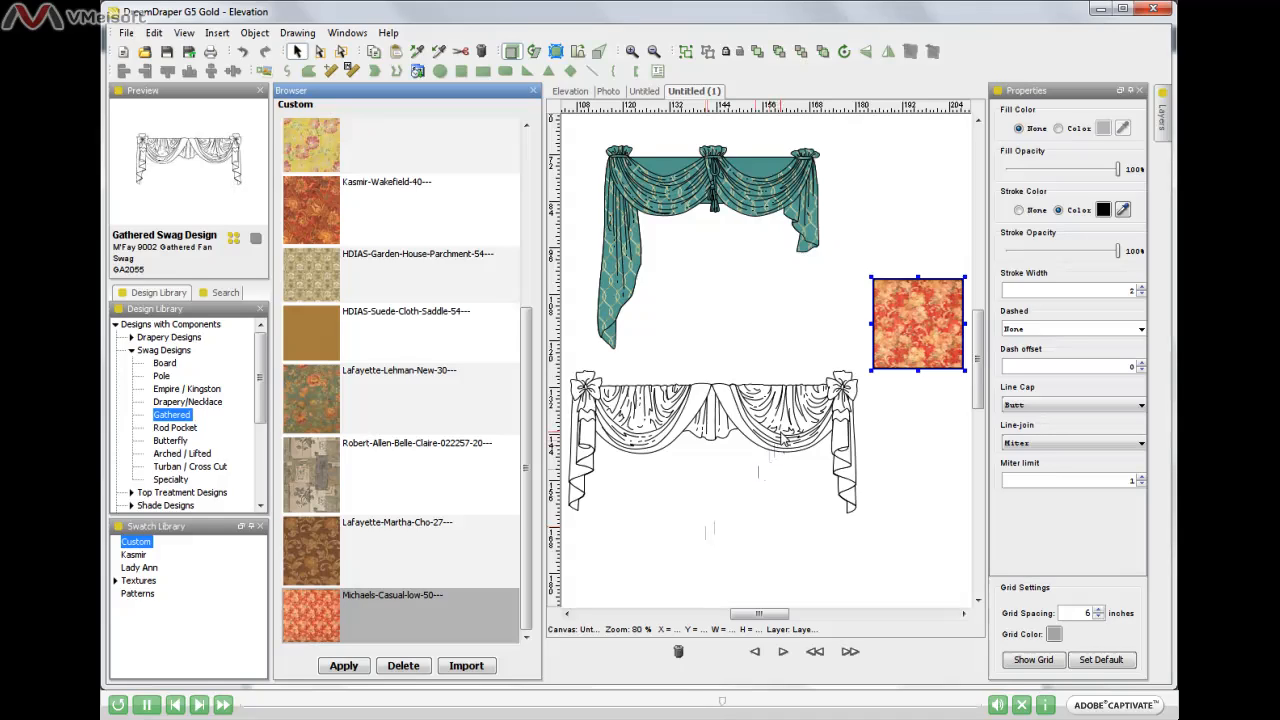
Step: Fill the entire lower gathered swag design with a red sampled from the fabric square using the fill Eyedropper
{"action": "left_click", "coordinate": [785, 440]}
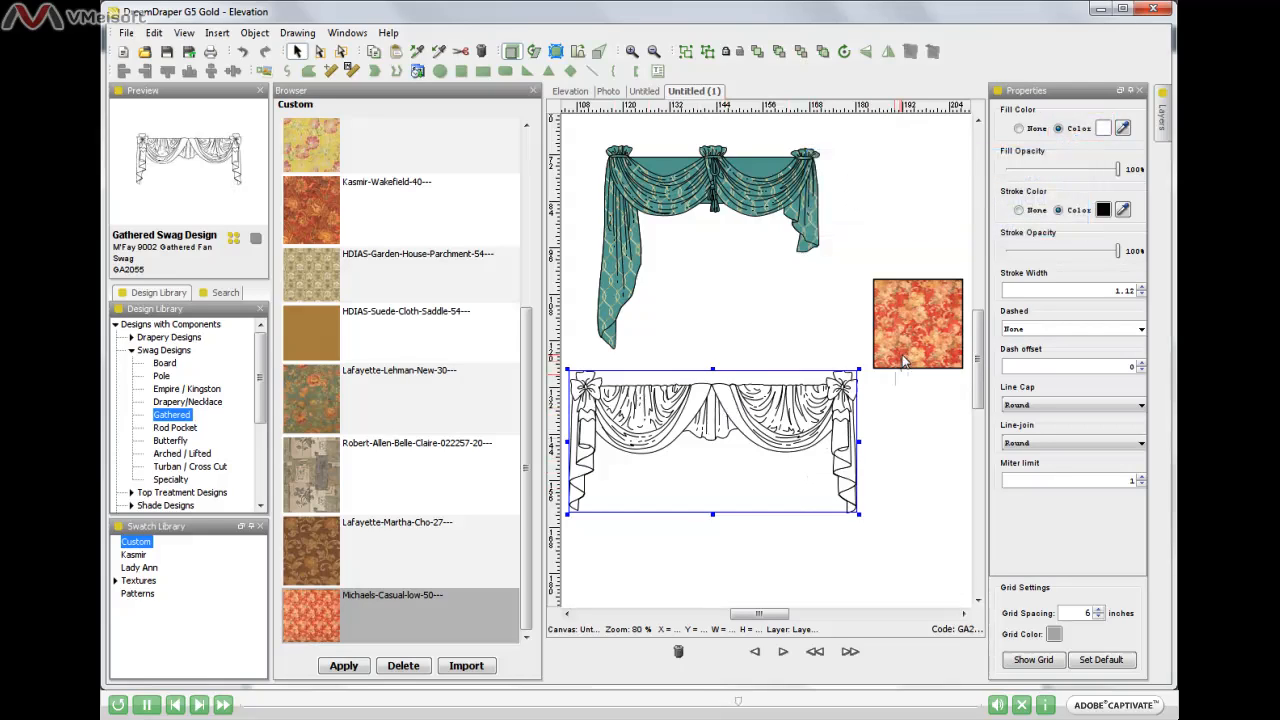
{"action": "left_click", "coordinate": [1123, 129]}
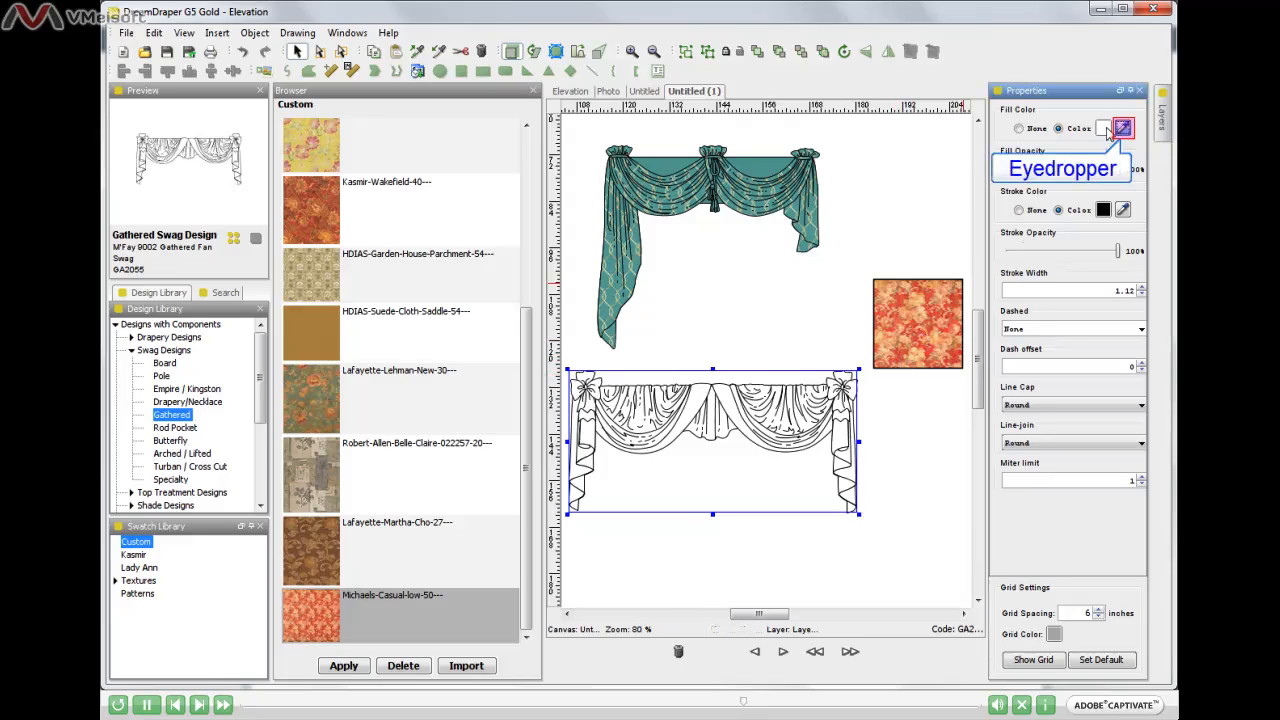
{"action": "left_click", "coordinate": [898, 366]}
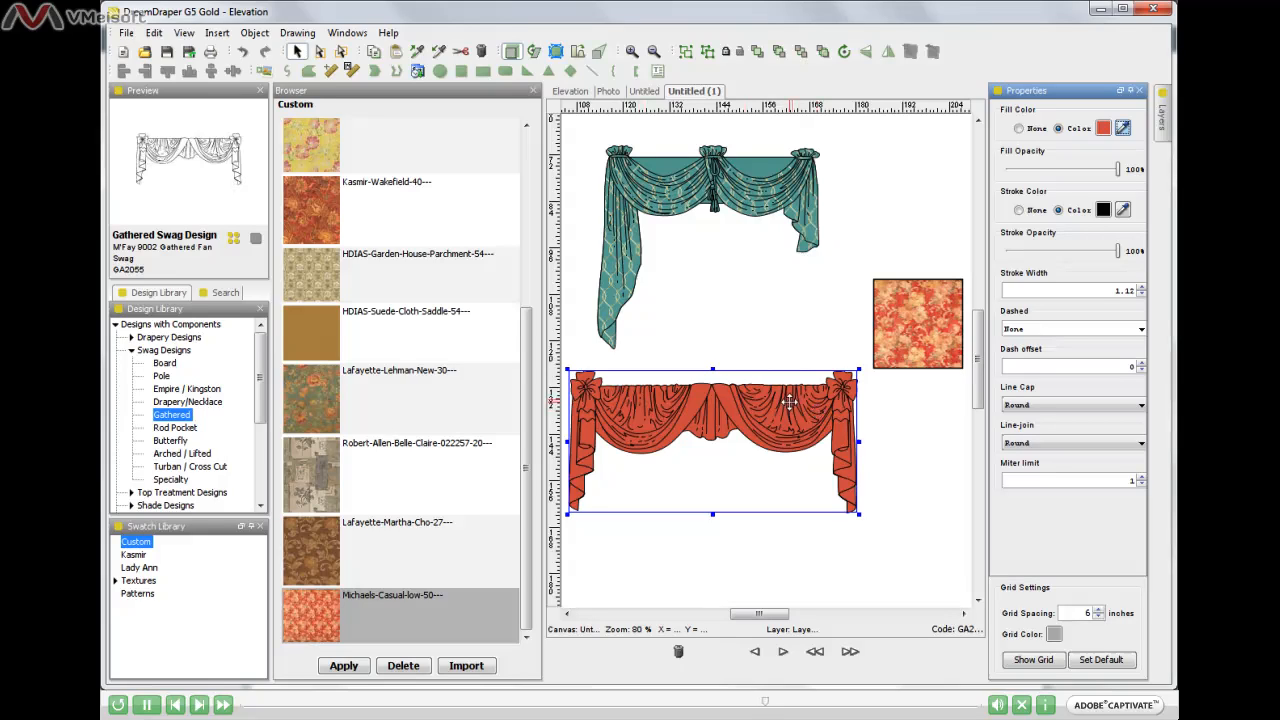
Step: Select the two gathered swags inside the grouped lower design and apply the Michaels-Casual-low-50 fabric to them
{"action": "left_click", "coordinate": [320, 52]}
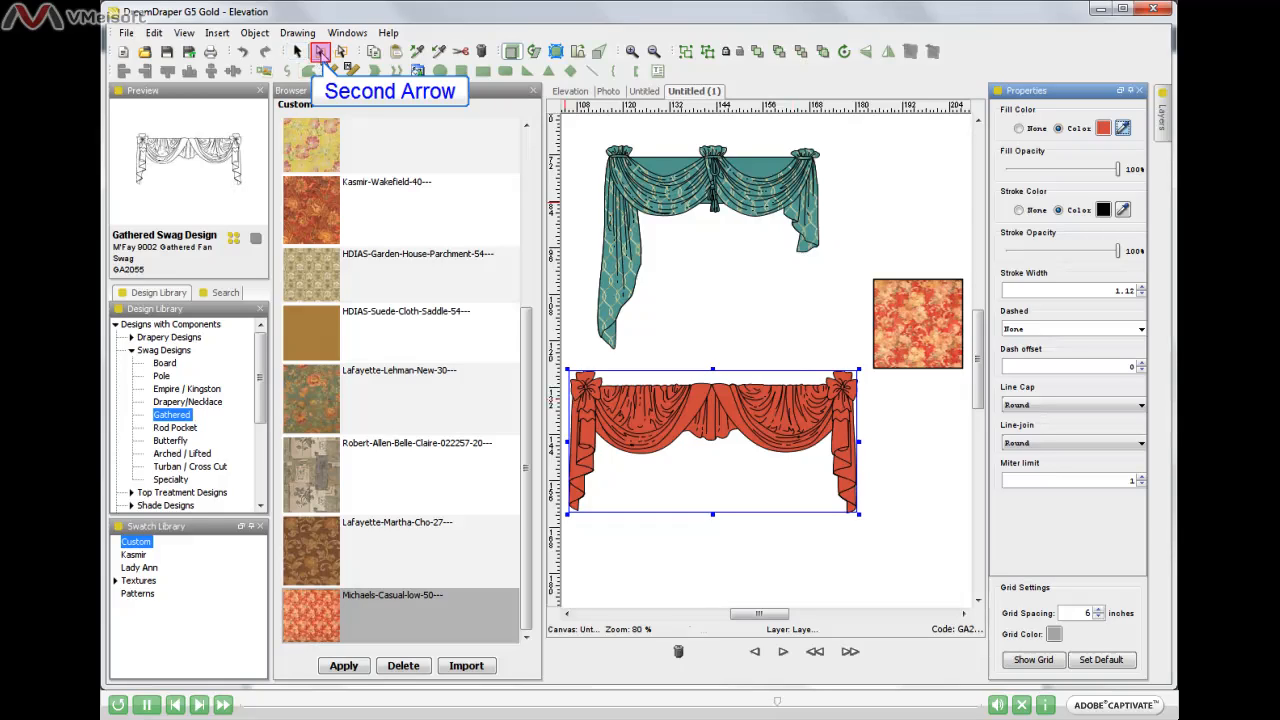
{"action": "left_click", "coordinate": [733, 317]}
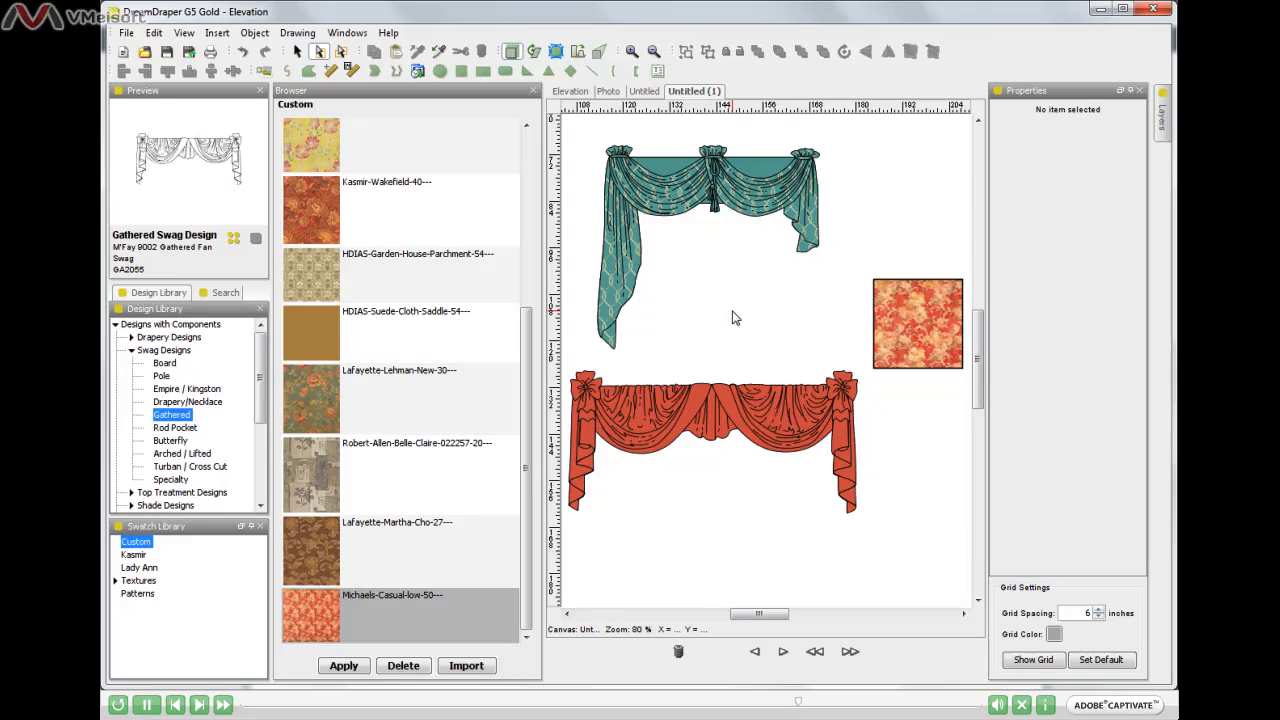
{"action": "left_click", "coordinate": [642, 427]}
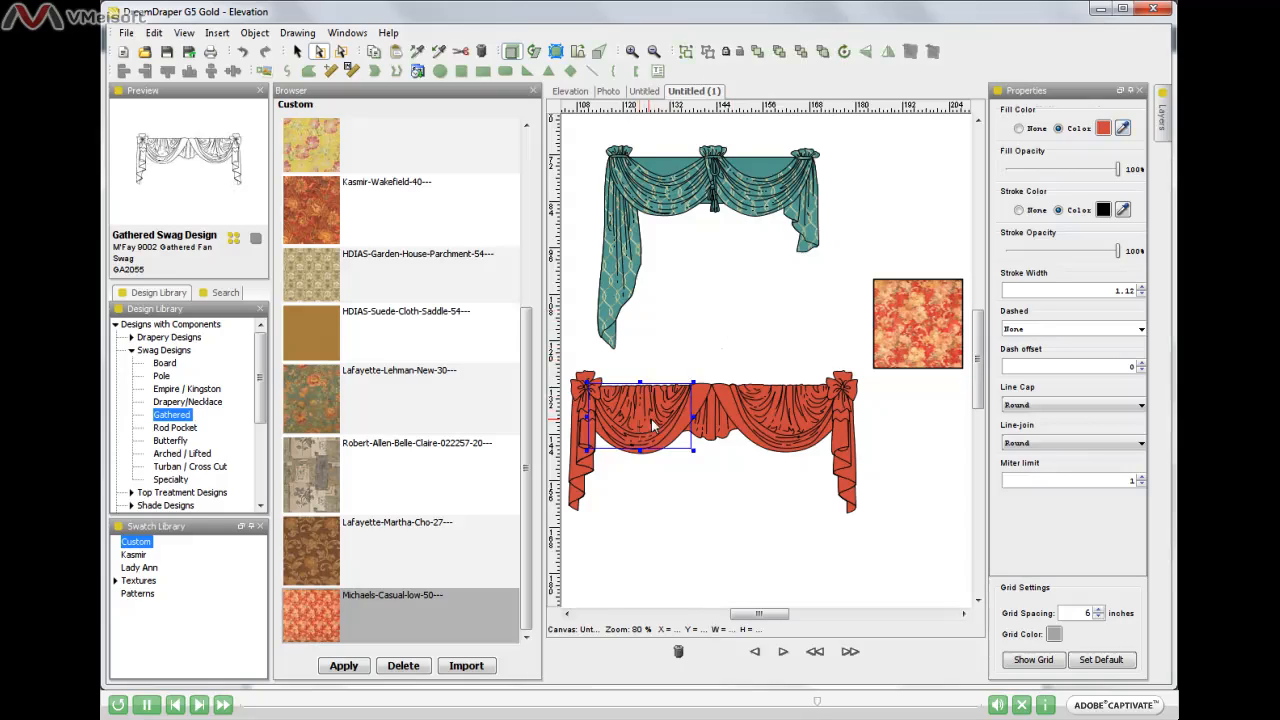
{"action": "left_click", "coordinate": [787, 425], "text": "shift"}
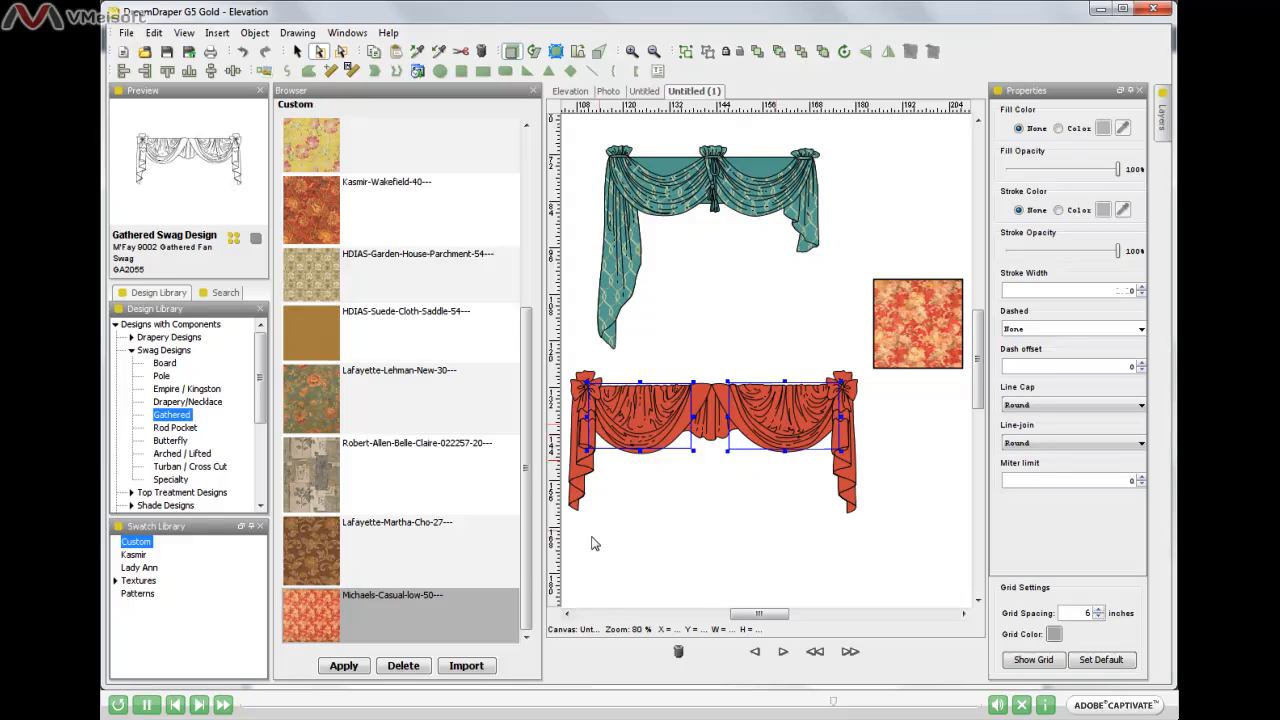
{"action": "double_click", "coordinate": [322, 615]}
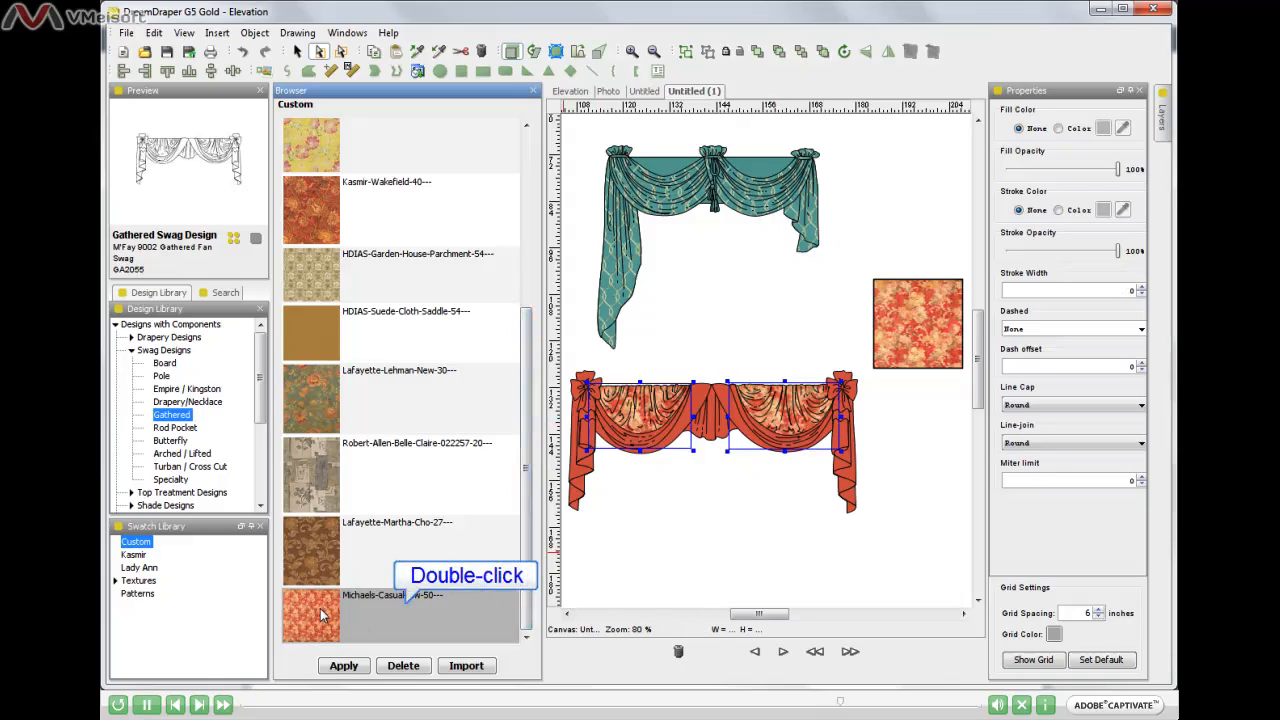
{"action": "left_click", "coordinate": [690, 548]}
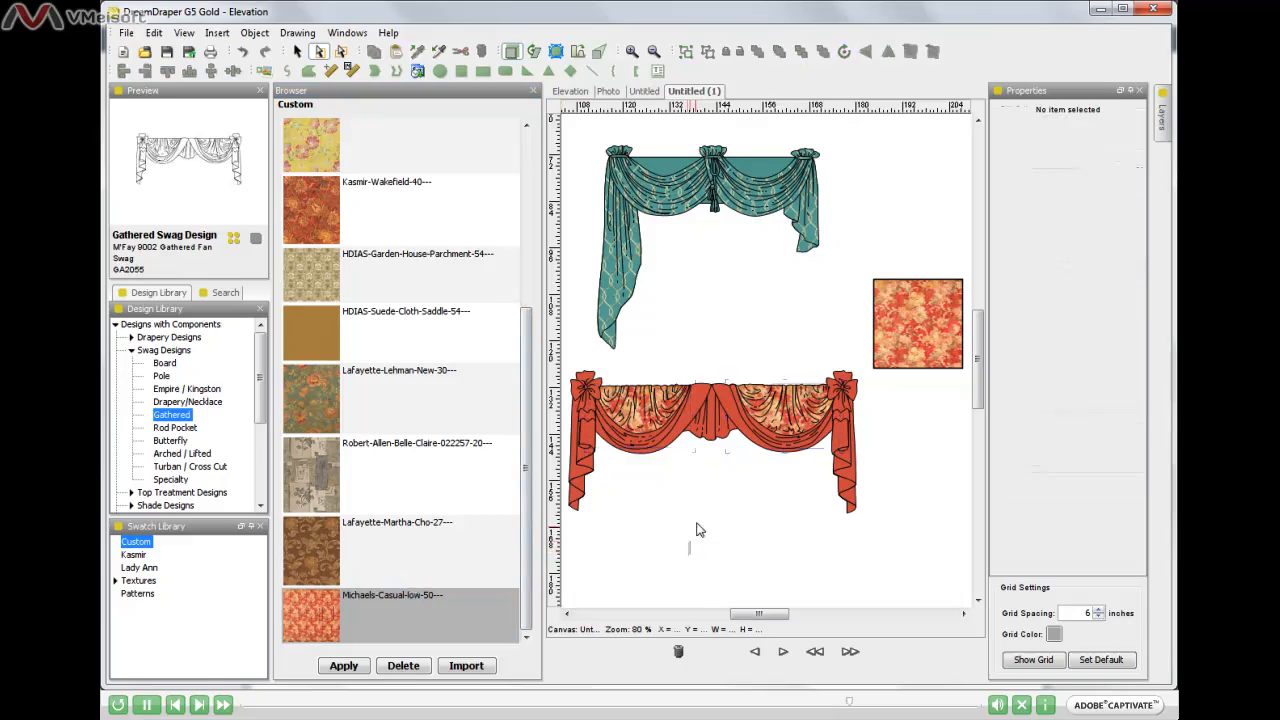
Step: Apply the Michaels-Casual-low-50 fabric to the lower design's center piece and return to the default selection mode
{"action": "left_click", "coordinate": [712, 405]}
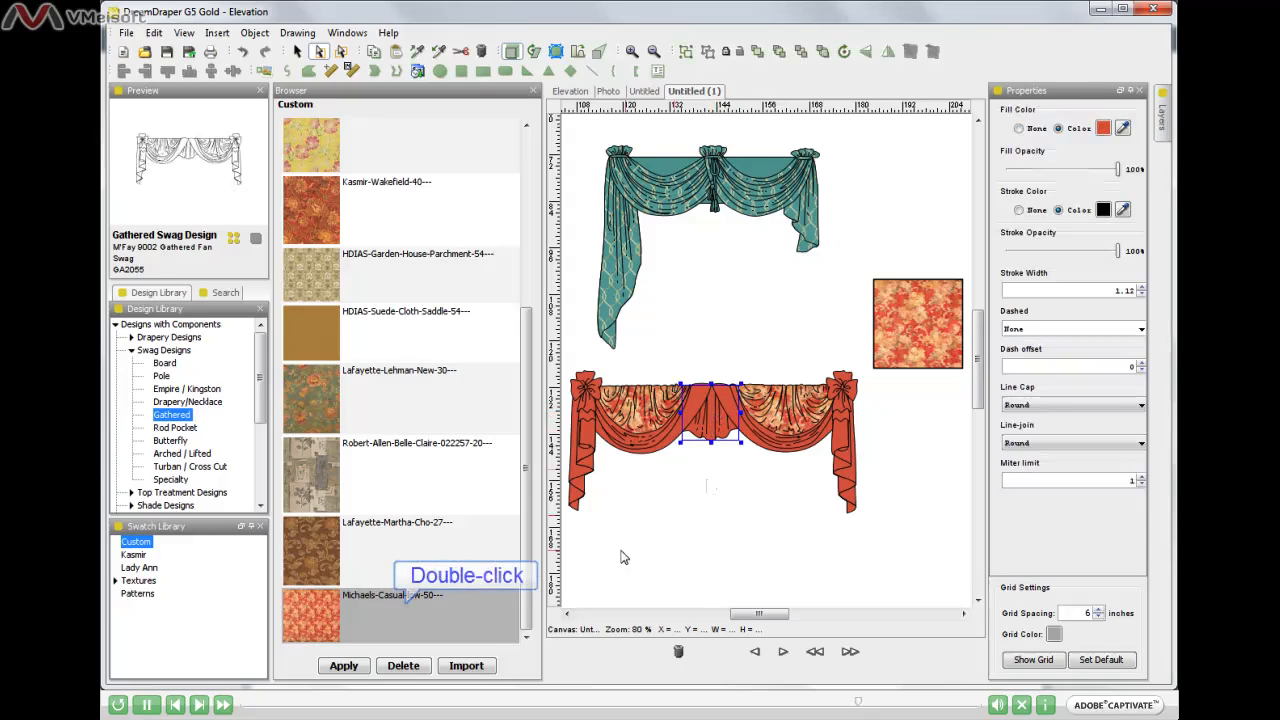
{"action": "double_click", "coordinate": [318, 617]}
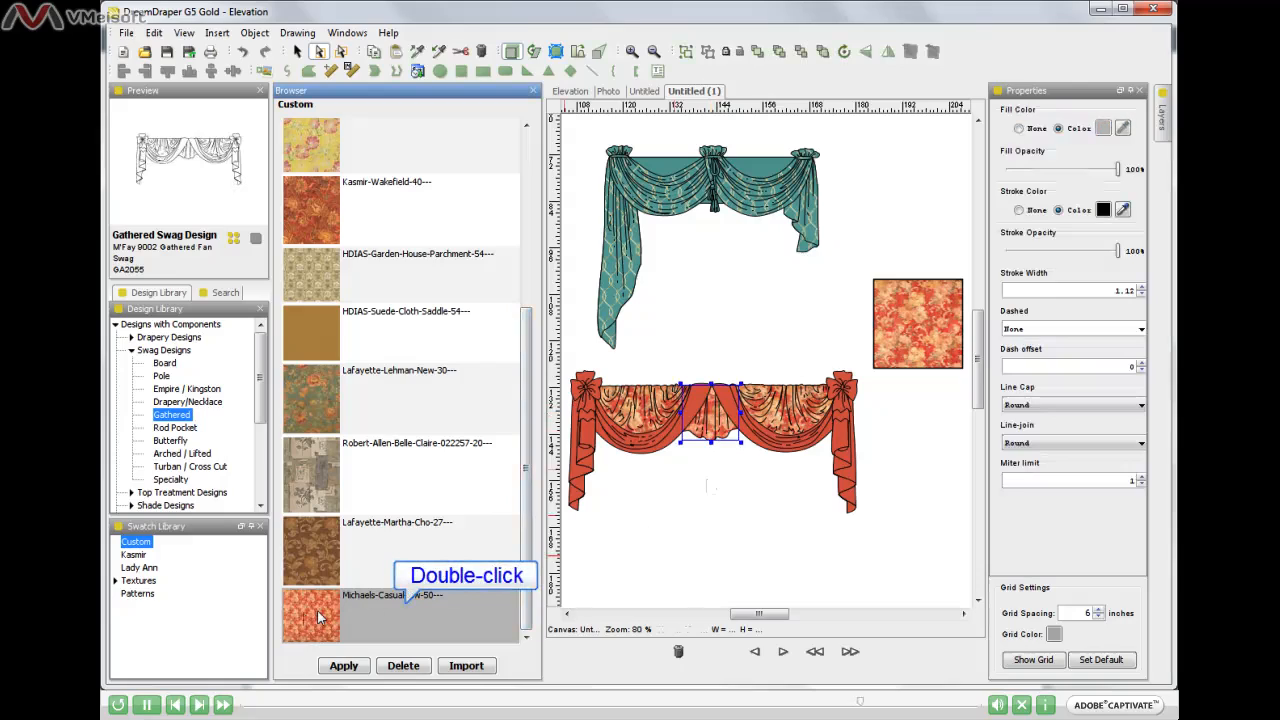
{"action": "left_click", "coordinate": [731, 566]}
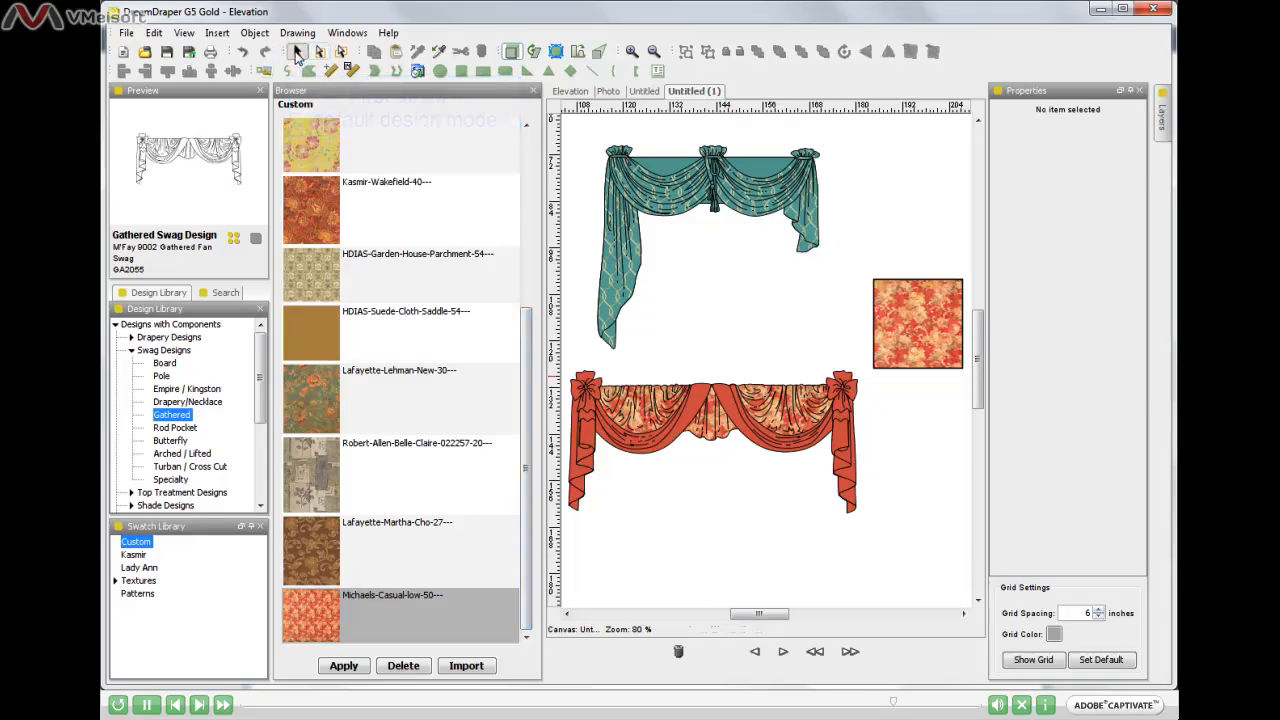
{"action": "left_click", "coordinate": [297, 52]}
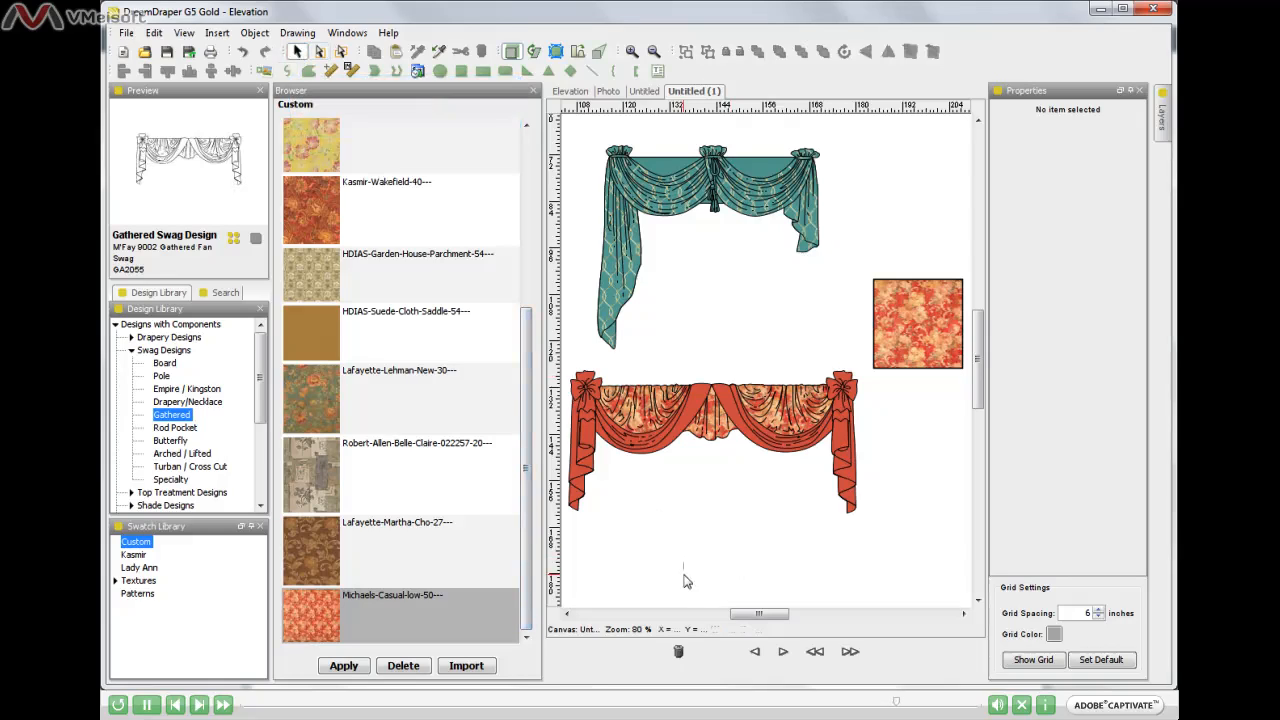